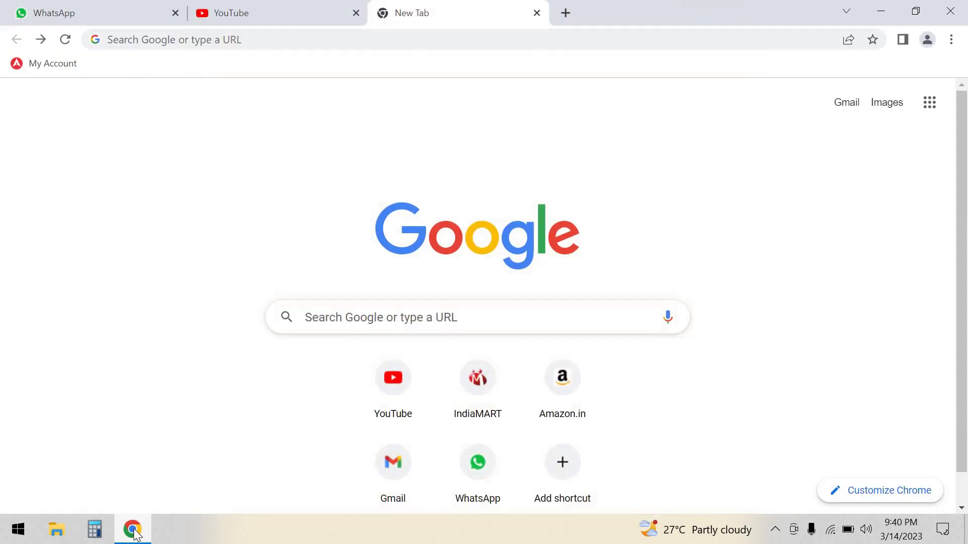
# Step: Rerun the Google search for 'lawcet 2023' from the address bar's history suggestion
pyautogui.click(300, 43)
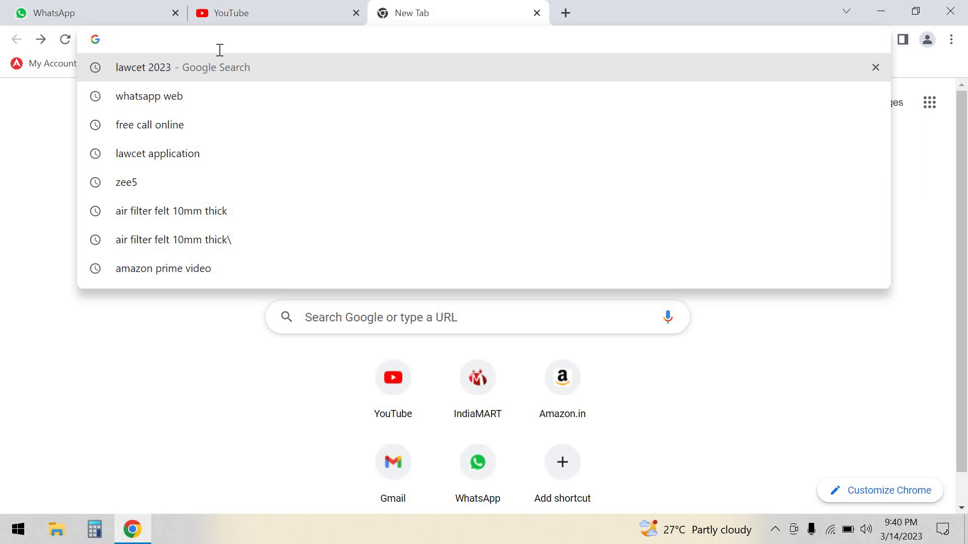
pyautogui.click(199, 76)
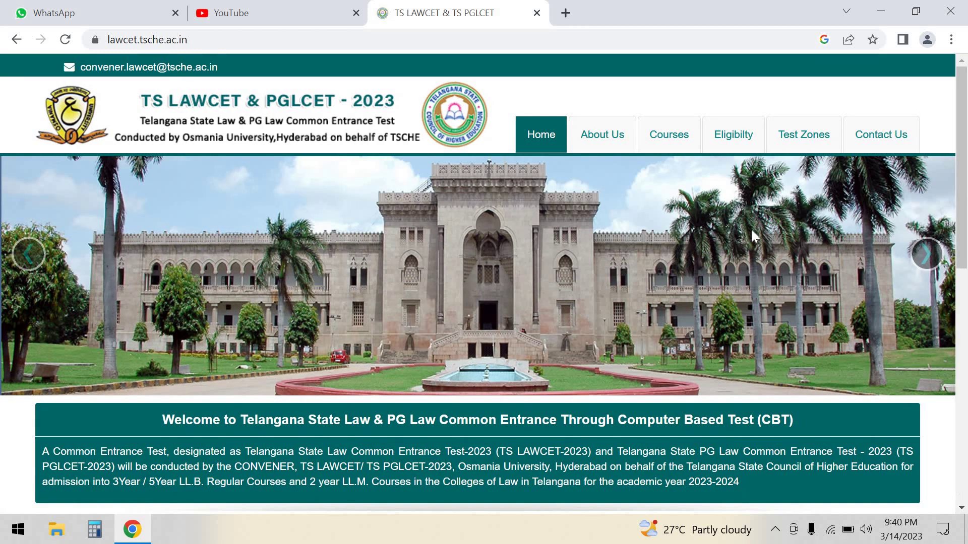
# Step: Open STEP 2: Fill Application Form from the home page's Online Application section
pyautogui.scroll(-1, 965, 196)
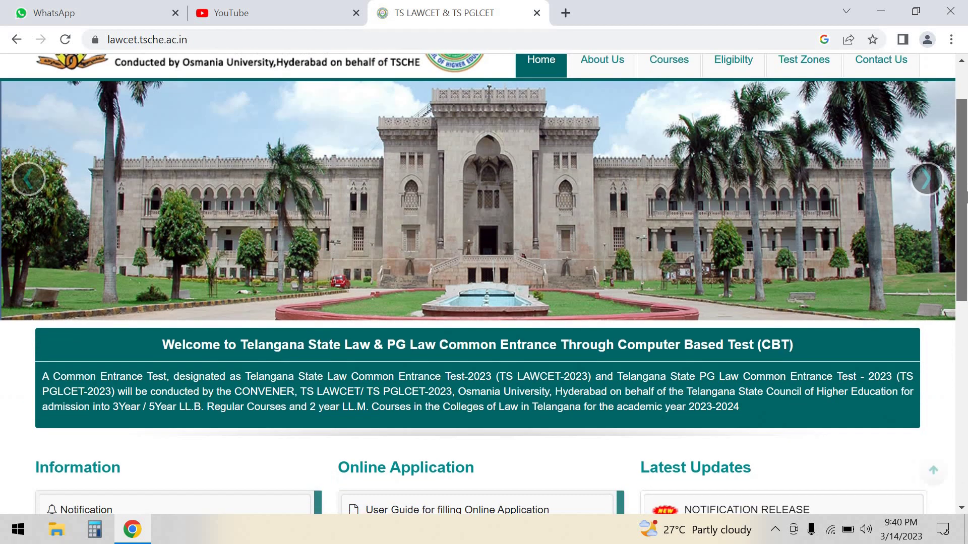
pyautogui.scroll(-5, 965, 196)
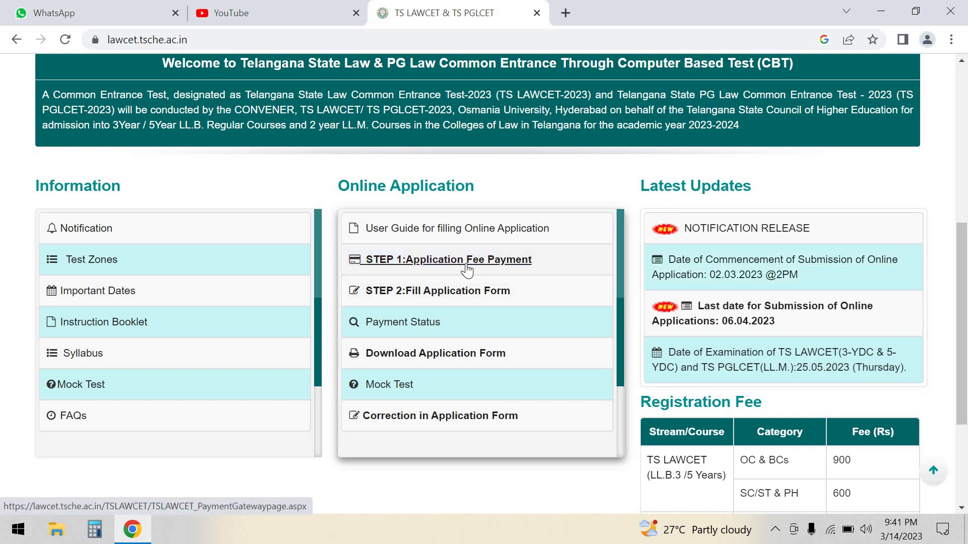
pyautogui.click(430, 294)
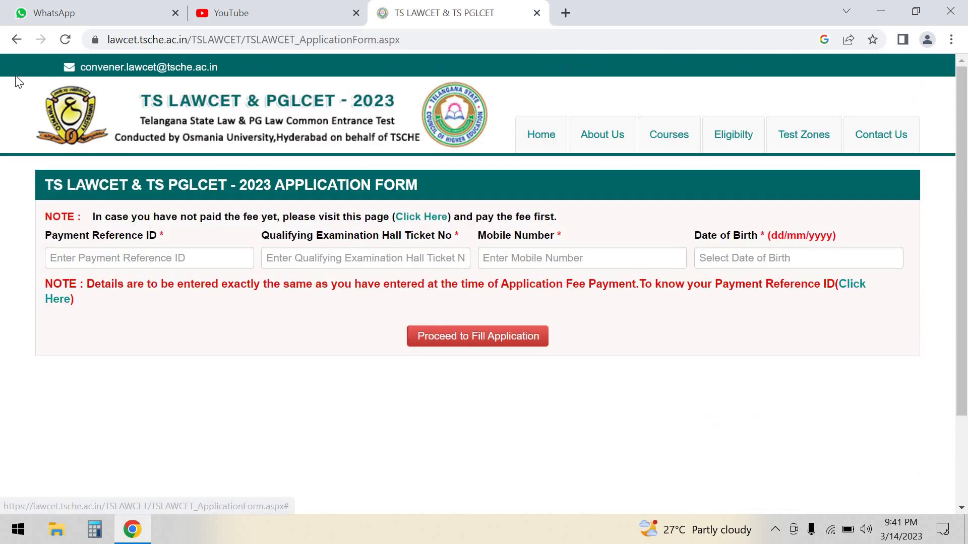
# Step: Go back and open the Application Fee Payment page, dismiss its note, then return home
pyautogui.click(16, 39)
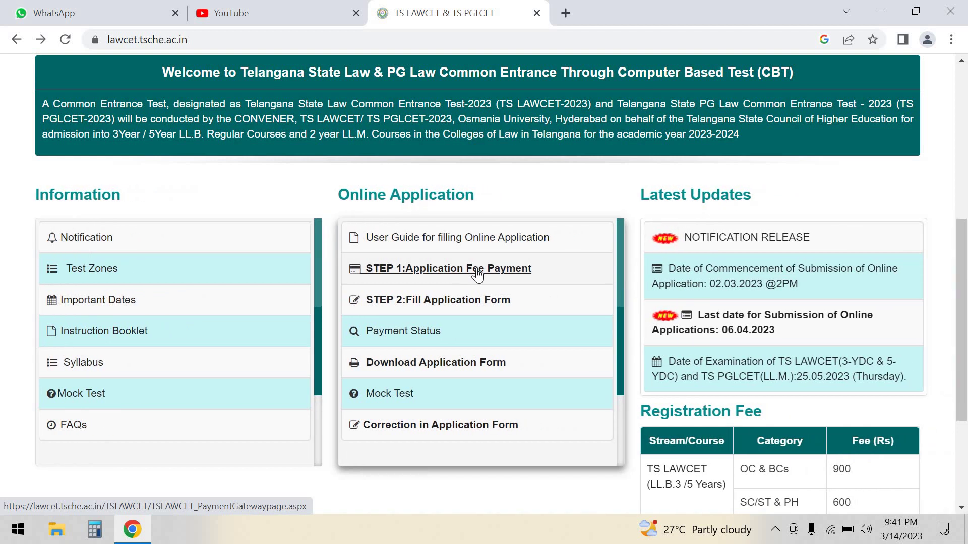
pyautogui.click(478, 274)
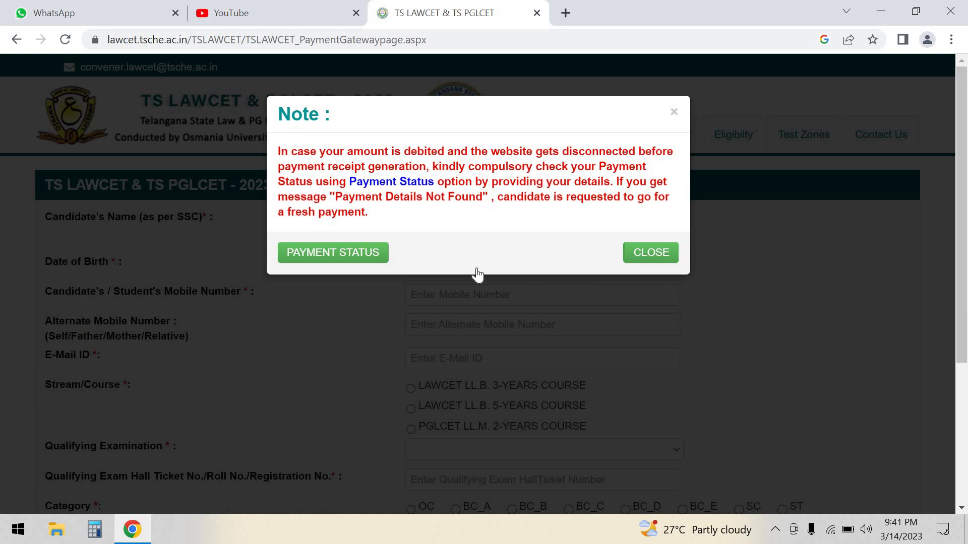
pyautogui.click(674, 112)
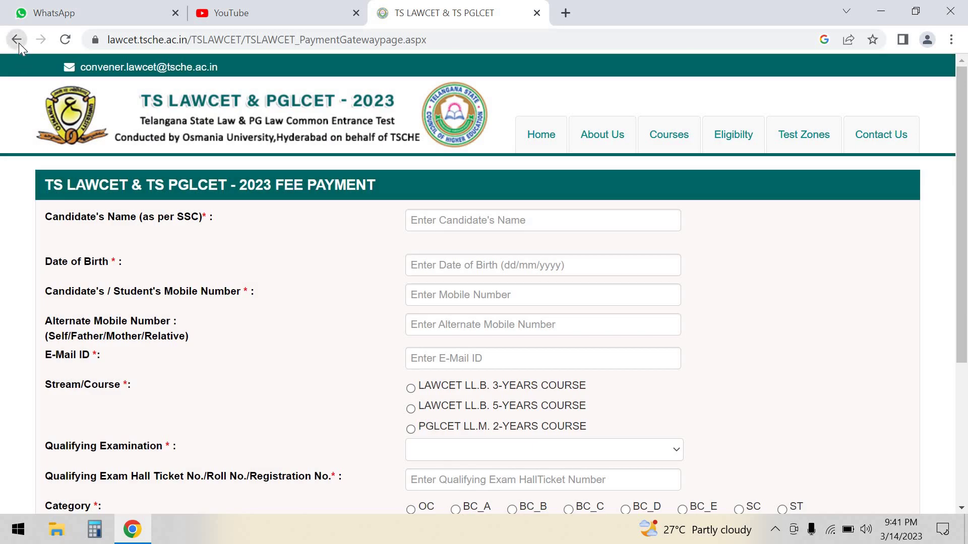
pyautogui.click(19, 43)
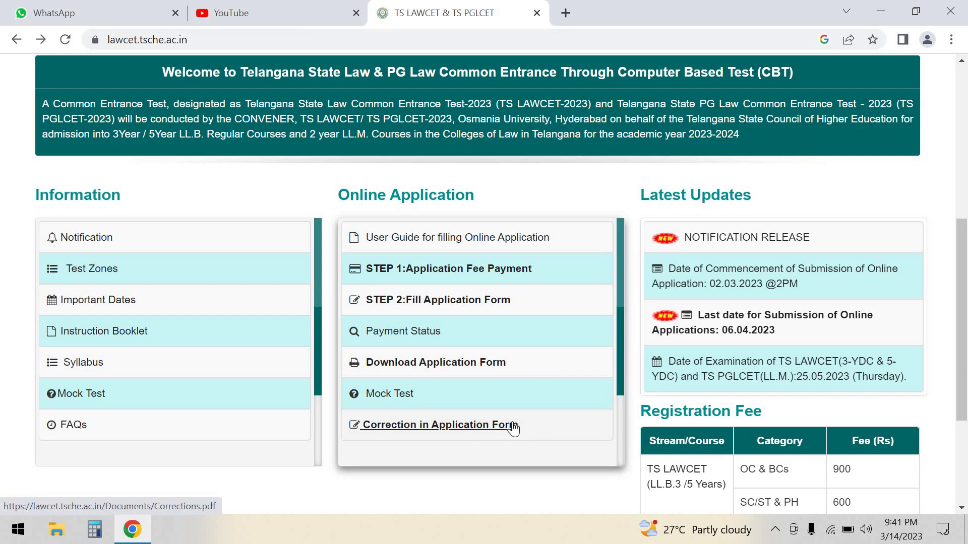
# Step: Reopen Application Fee Payment, check PAYMENT STATUS, then close the note to reach the form
pyautogui.click(467, 271)
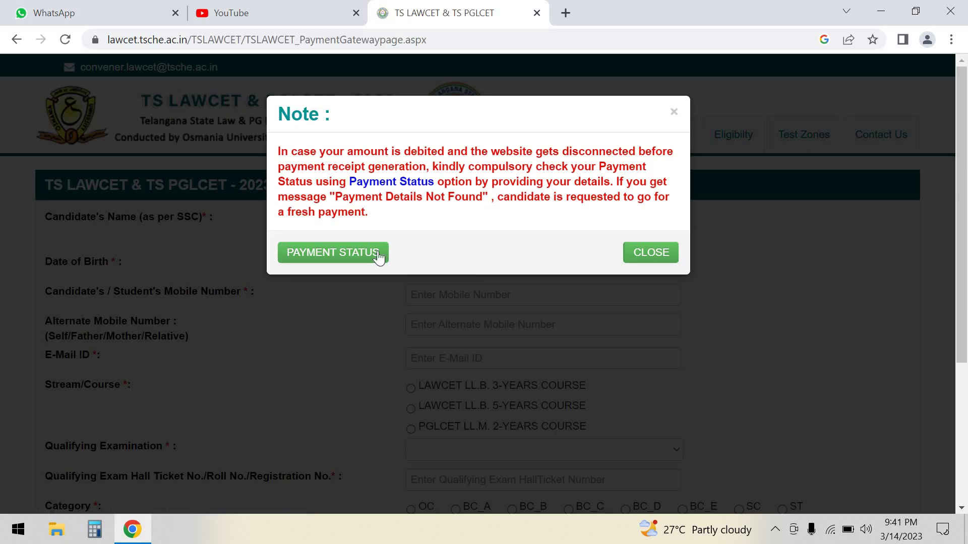
pyautogui.click(335, 255)
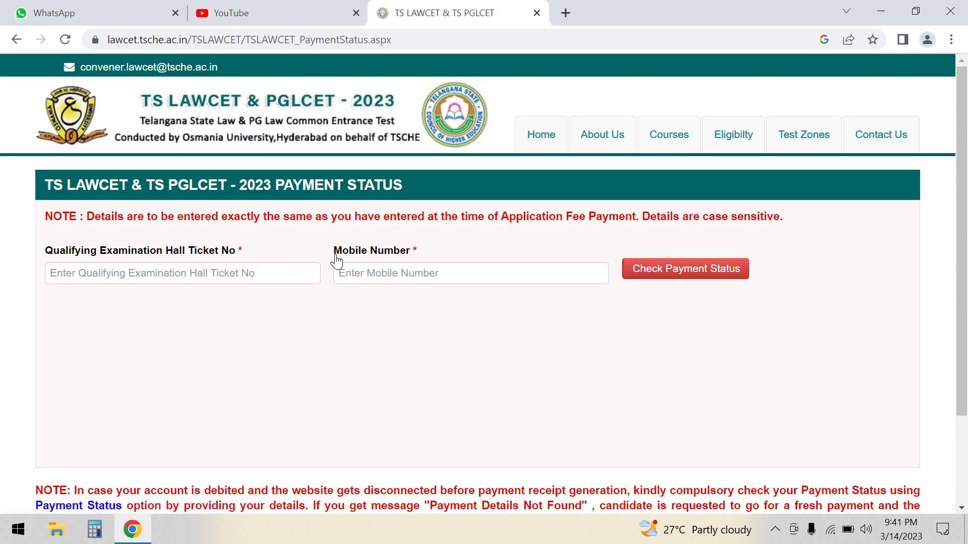
pyautogui.click(15, 40)
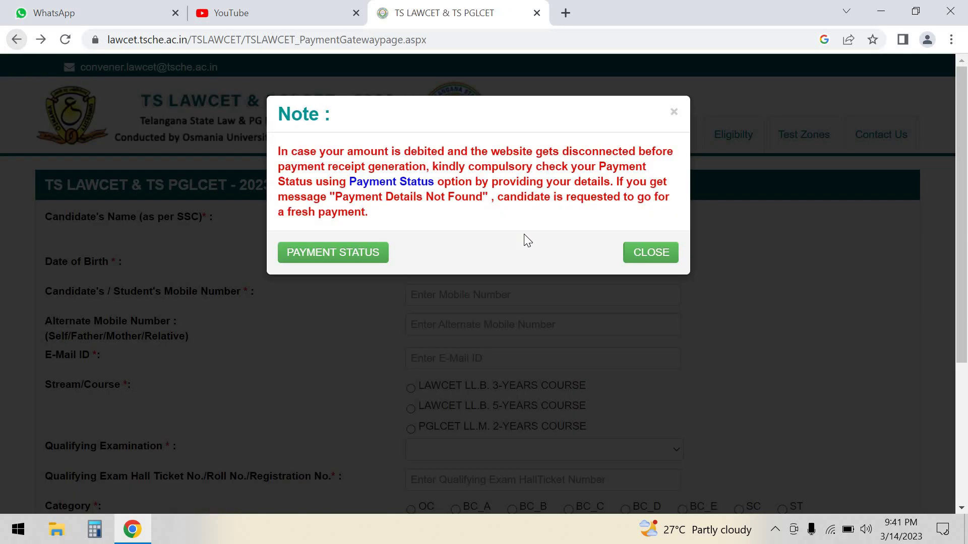
pyautogui.click(651, 255)
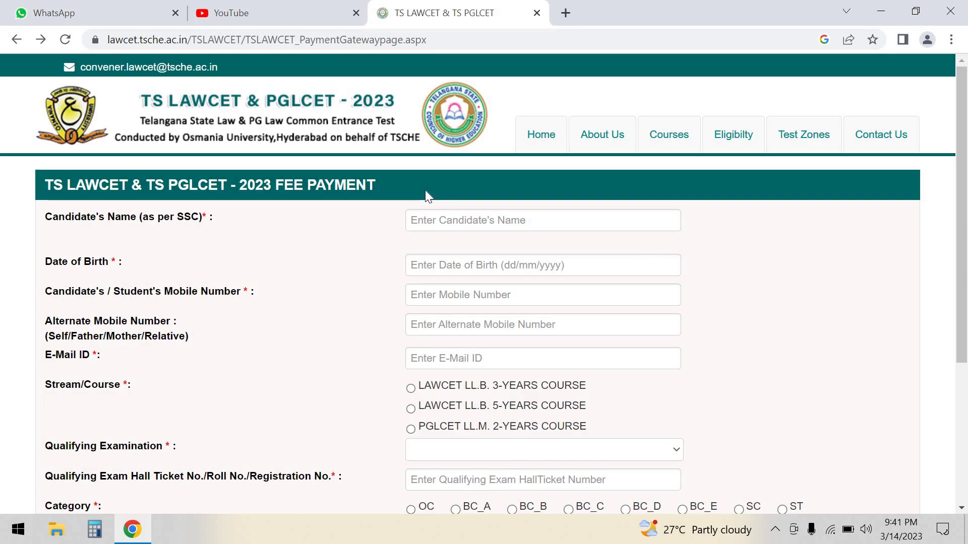
pyautogui.click(437, 223)
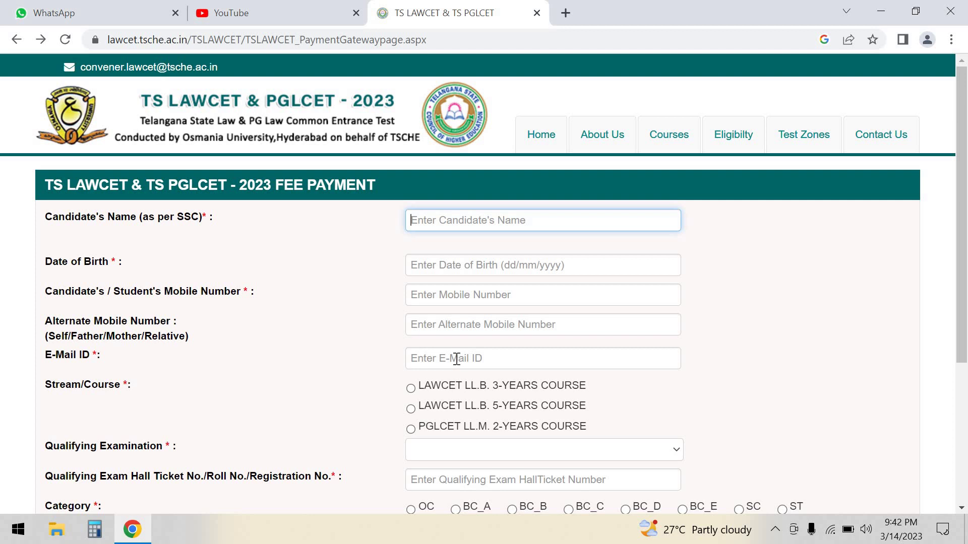
pyautogui.scroll(-3, 965, 327)
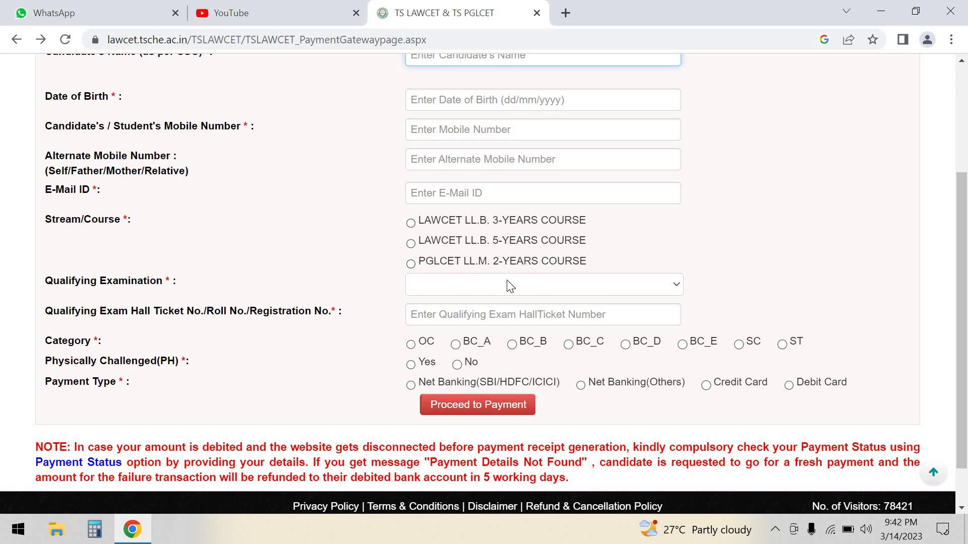
# Step: Pick the LL.B. 3-Years stream and browse the Qualifying Examination list without choosing
pyautogui.click(675, 286)
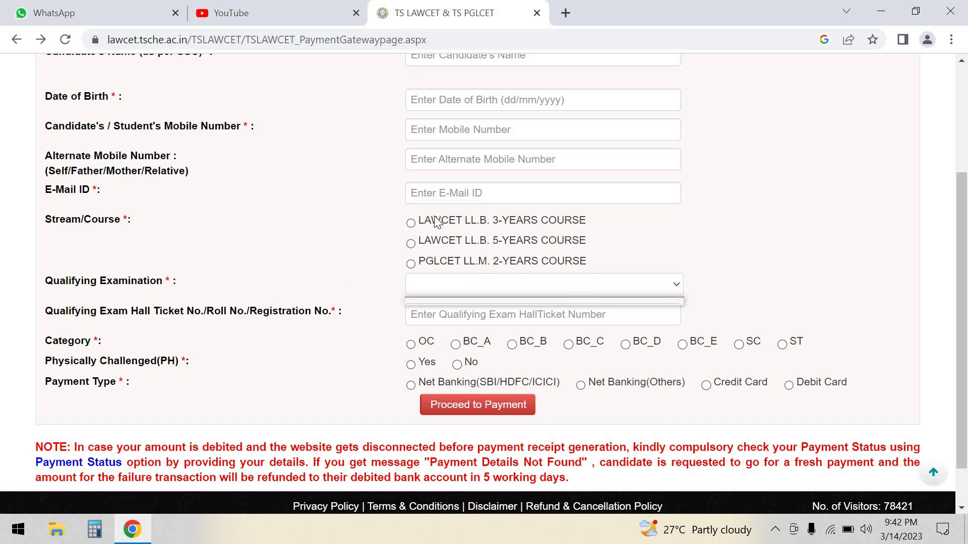
pyautogui.click(412, 224)
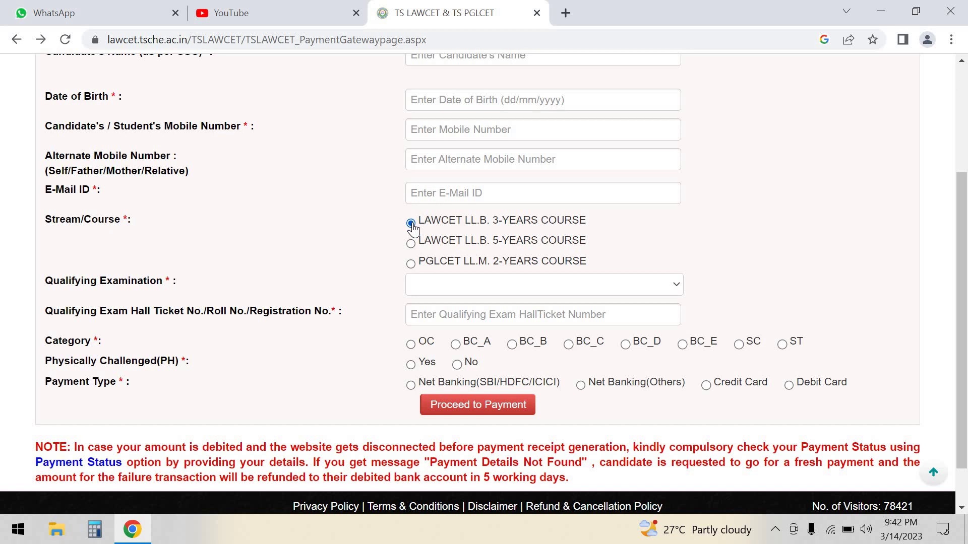
pyautogui.click(675, 288)
pyautogui.click(519, 316)
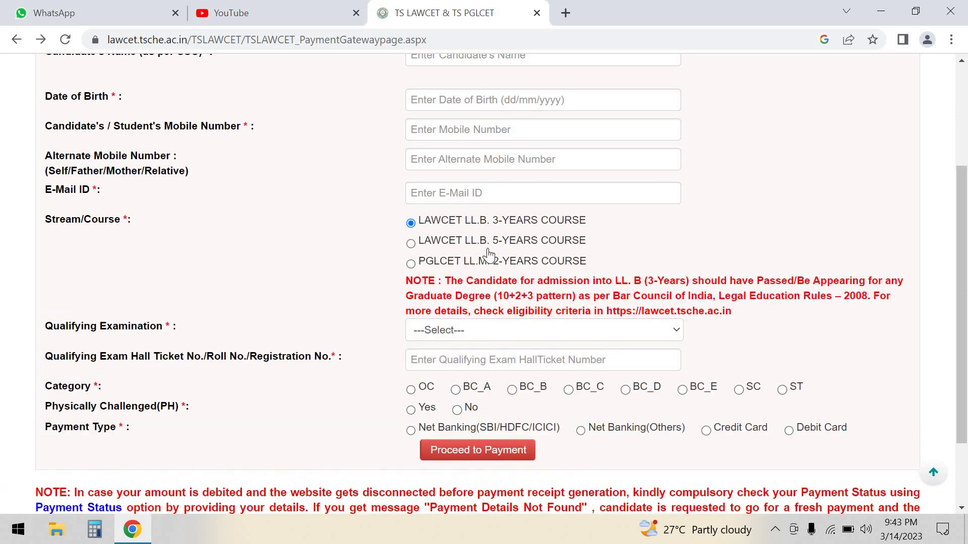
pyautogui.click(452, 331)
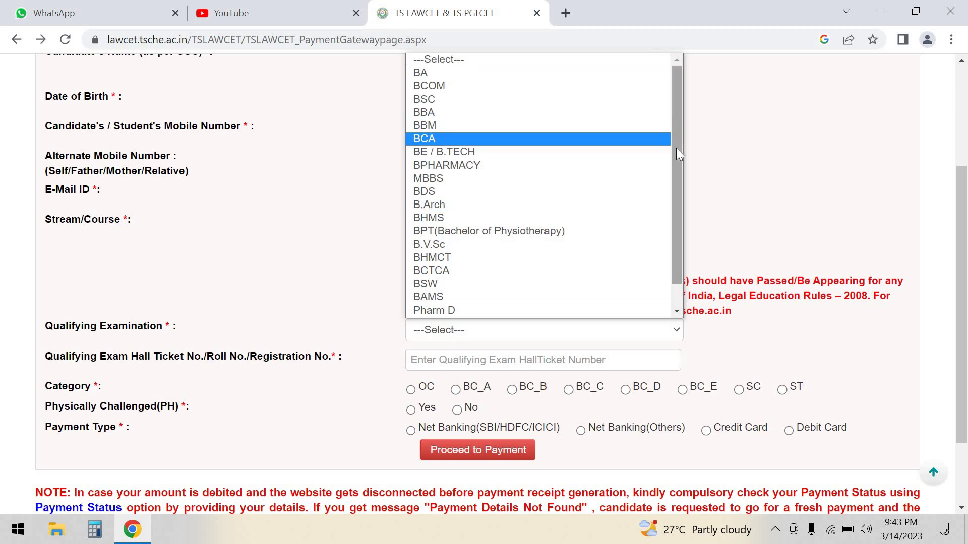
pyautogui.moveTo(676, 147); pyautogui.dragTo(683, 248)
pyautogui.moveTo(677, 95); pyautogui.dragTo(724, 136)
pyautogui.click(725, 140)
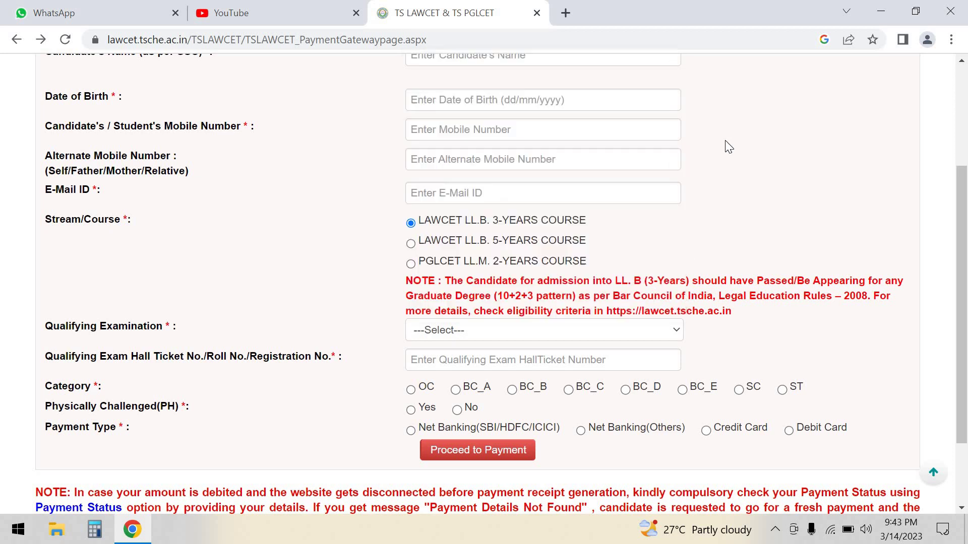
# Step: Switch the stream to LAWCET LL.B. 5-YEARS COURSE, leaving Qualifying Examination at ---Select---
pyautogui.click(537, 334)
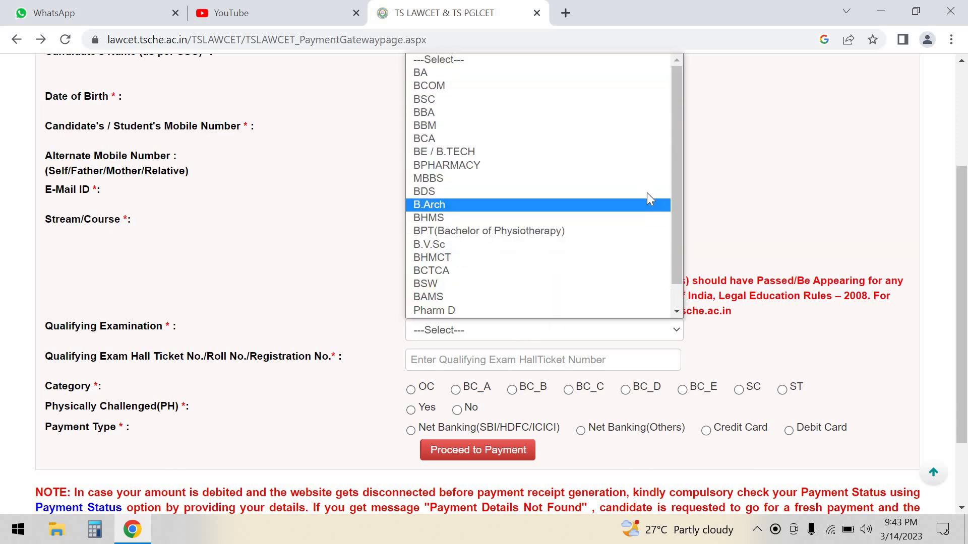
pyautogui.moveTo(675, 214); pyautogui.dragTo(777, 322)
pyautogui.click(770, 318)
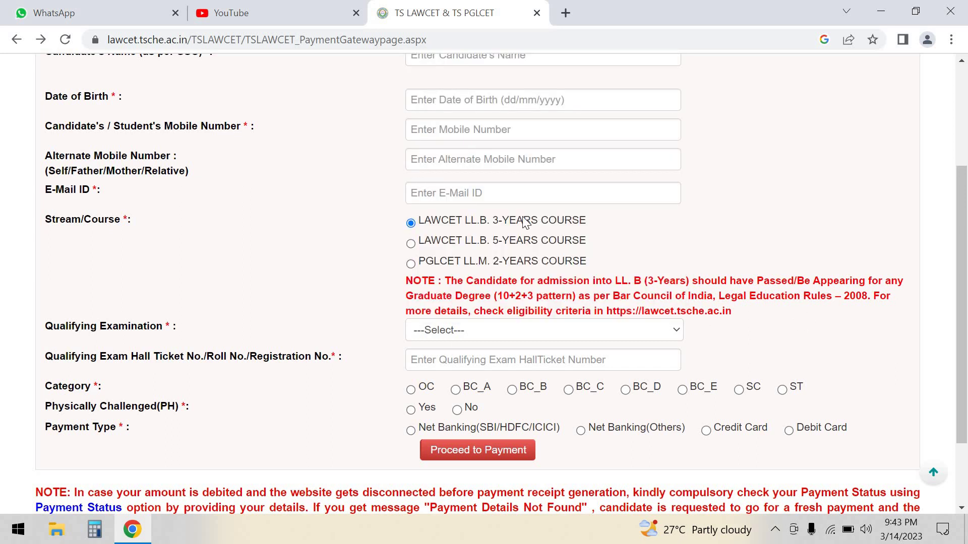
pyautogui.click(412, 244)
pyautogui.click(664, 337)
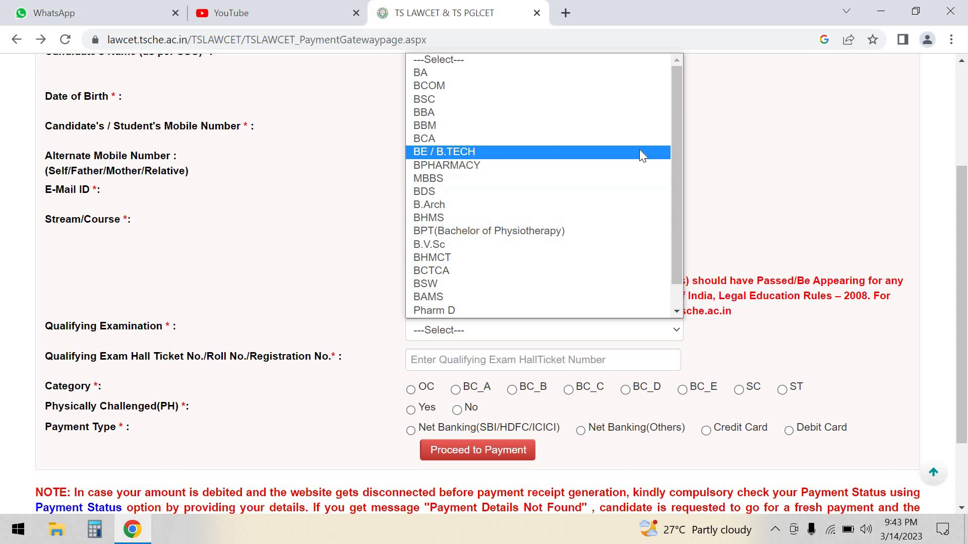
pyautogui.moveTo(678, 183); pyautogui.dragTo(841, 117)
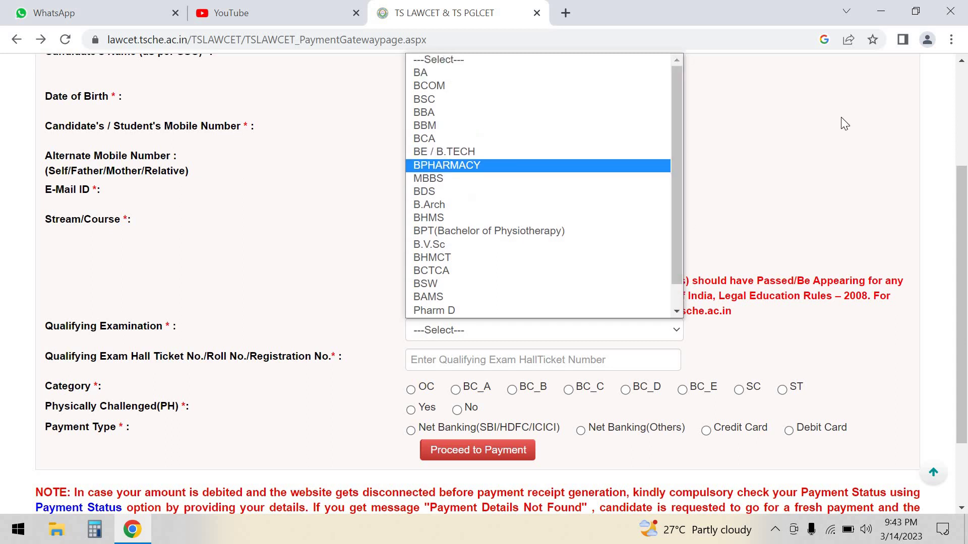
pyautogui.click(776, 336)
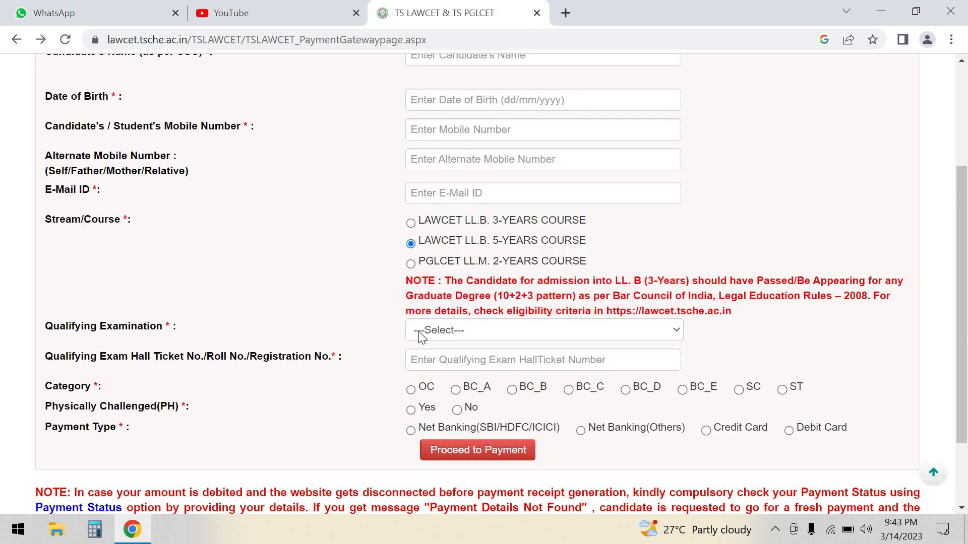
# Step: Choose Debit Card as payment type and submit via Proceed to Payment, raising the missing-details alert
pyautogui.click(432, 360)
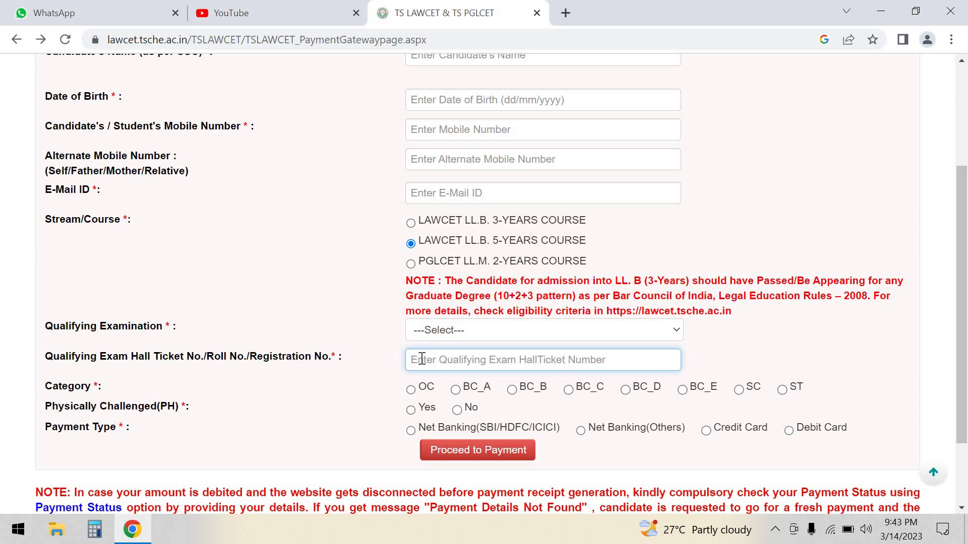
pyautogui.moveTo(492, 356); pyautogui.dragTo(724, 351)
pyautogui.click(724, 352)
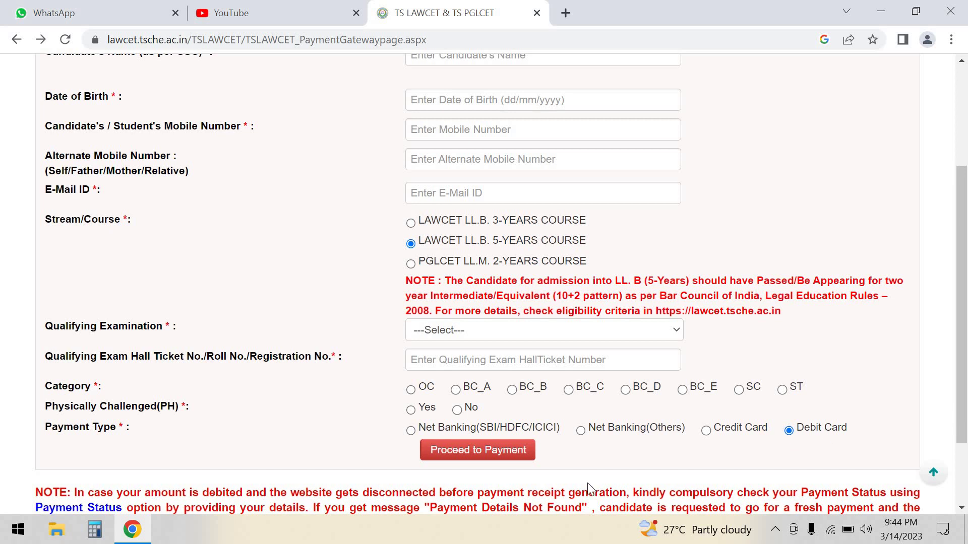
pyautogui.click(480, 456)
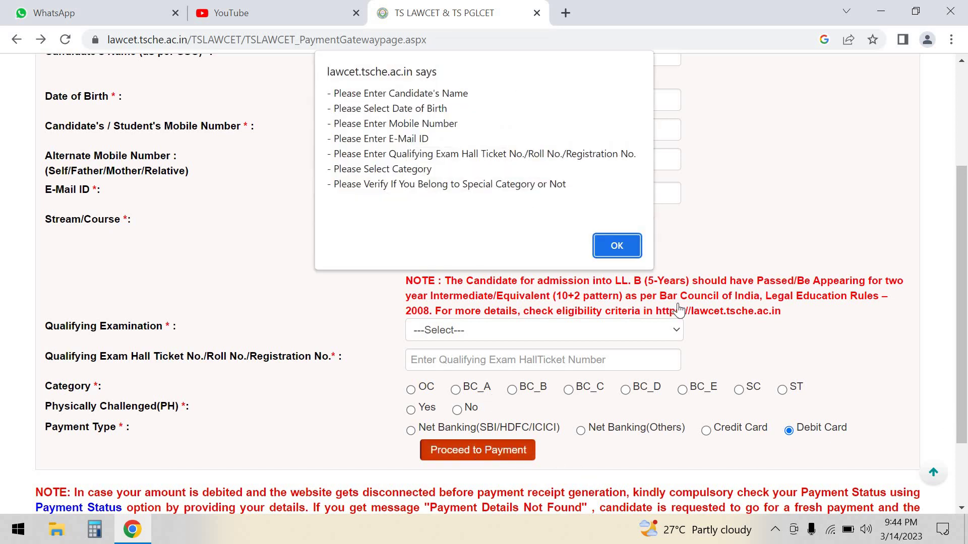
# Step: Dismiss the missing-fields alert, scroll the form bottom to top, and return to the home page
pyautogui.click(617, 247)
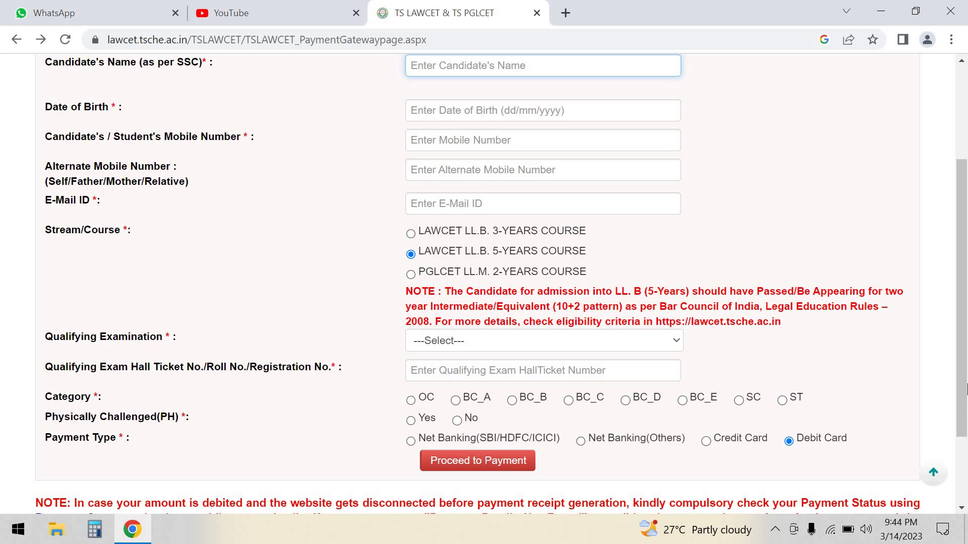
pyautogui.click(964, 498)
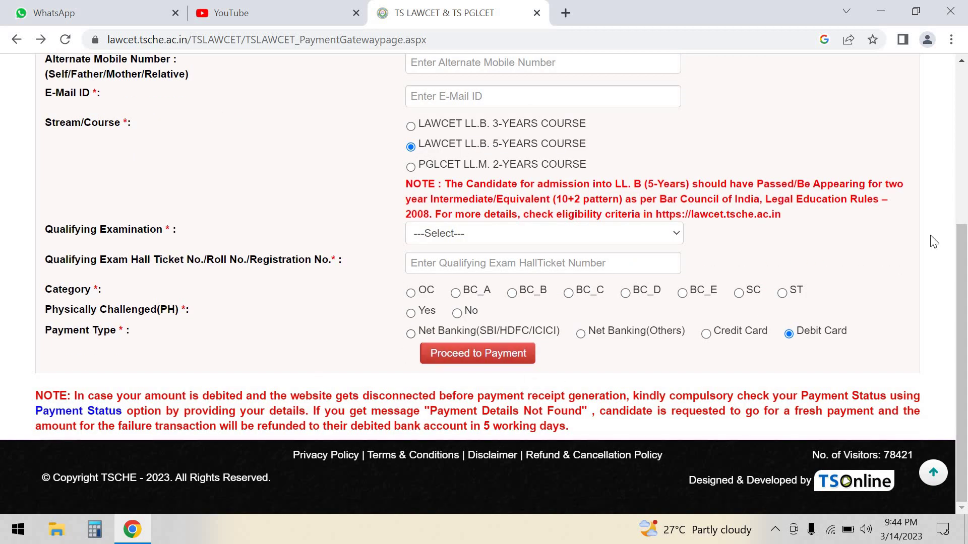
pyautogui.click(966, 163)
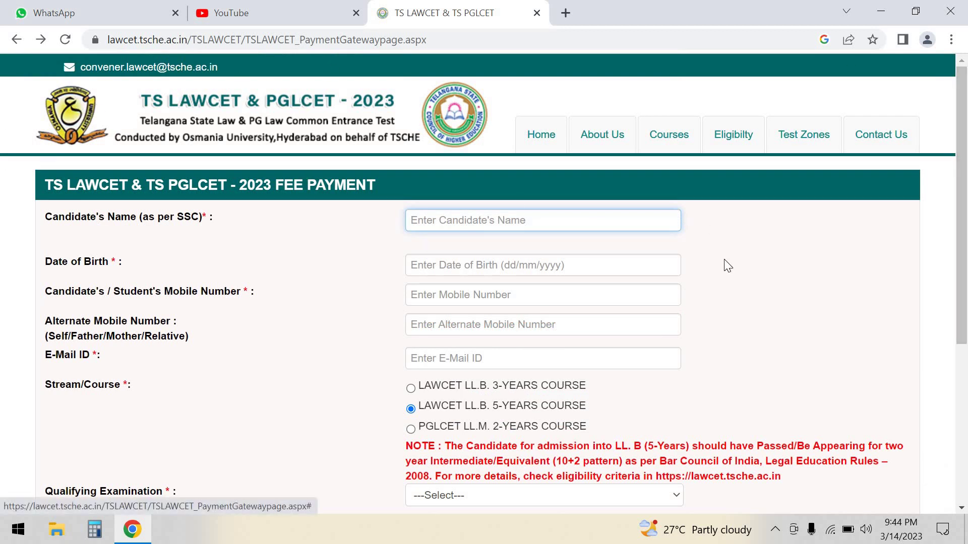
pyautogui.click(16, 40)
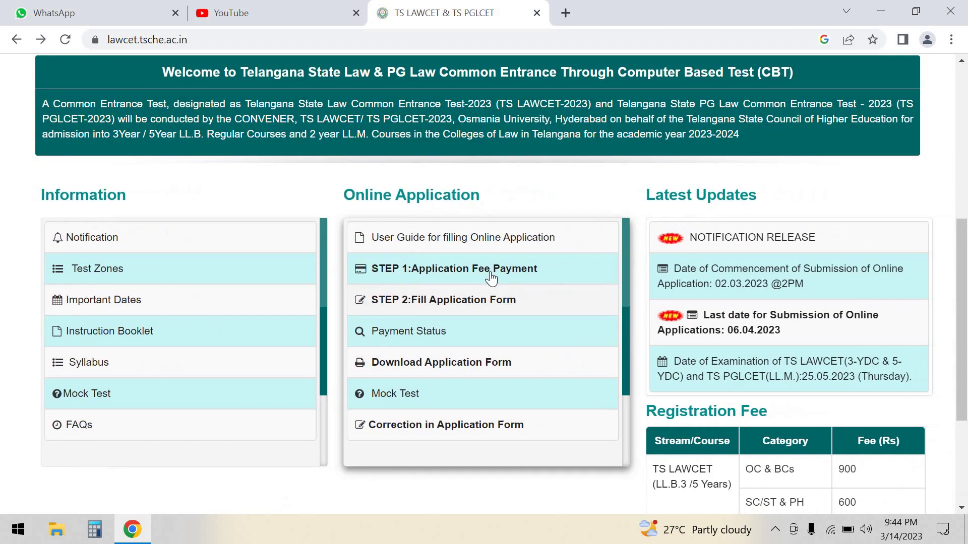
# Step: Open the Online Application link and, after the connection timeout, check the network icon
pyautogui.click(474, 274)
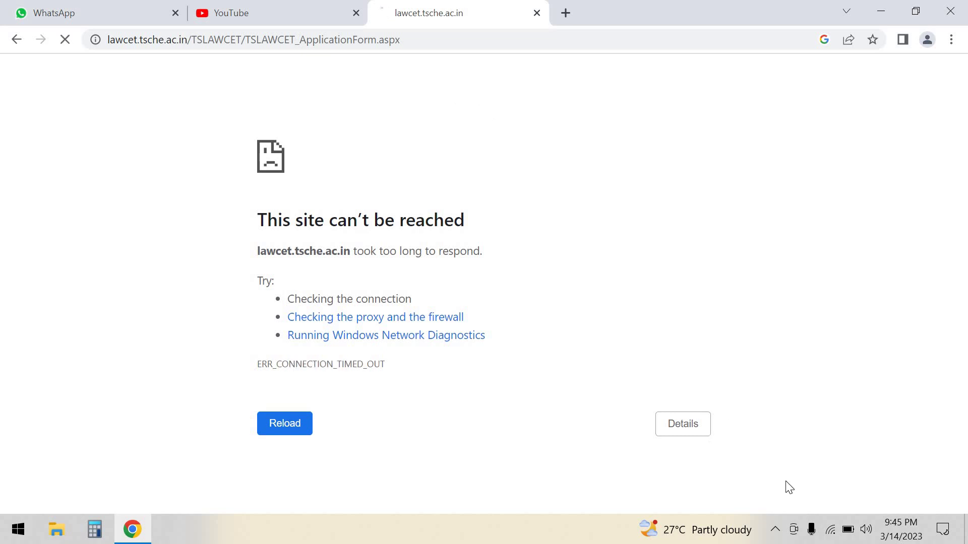
pyautogui.moveTo(831, 538)
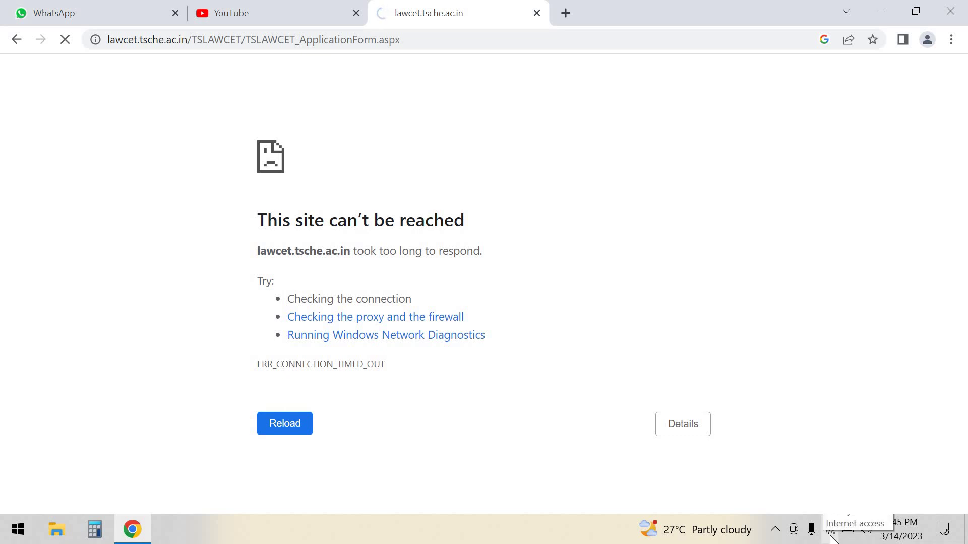